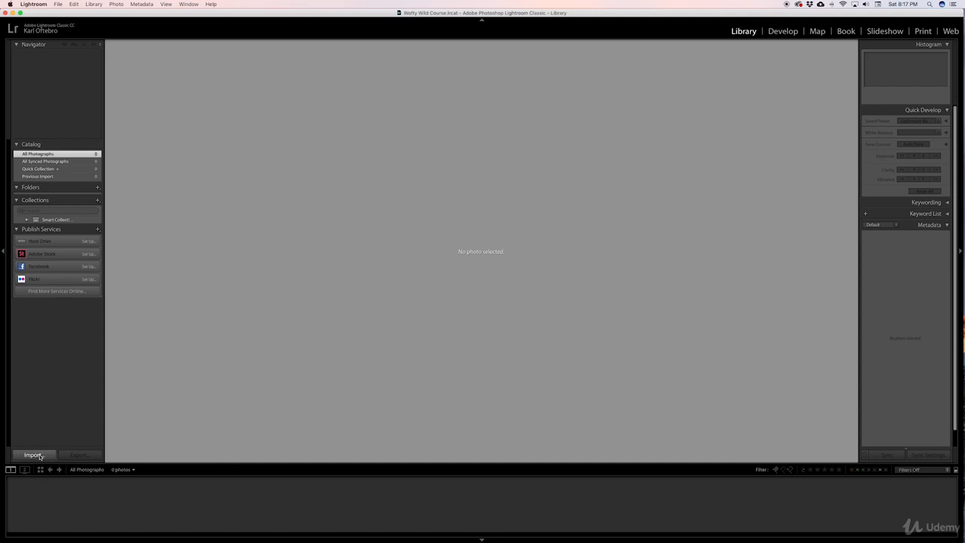
# - Import all the photos from the Desktop's Raw folder into the catalog, adding them without moving the files
pyautogui.click(37, 455)
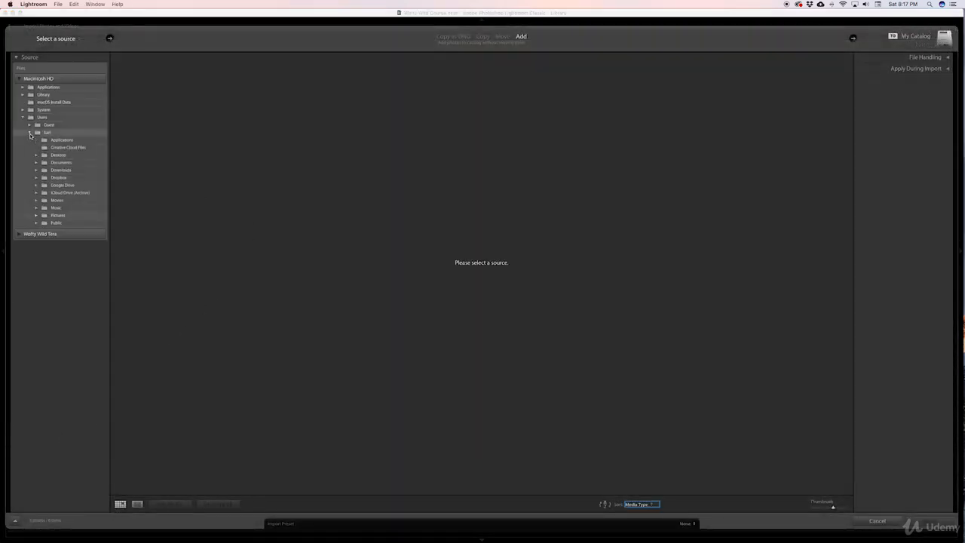
pyautogui.click(36, 155)
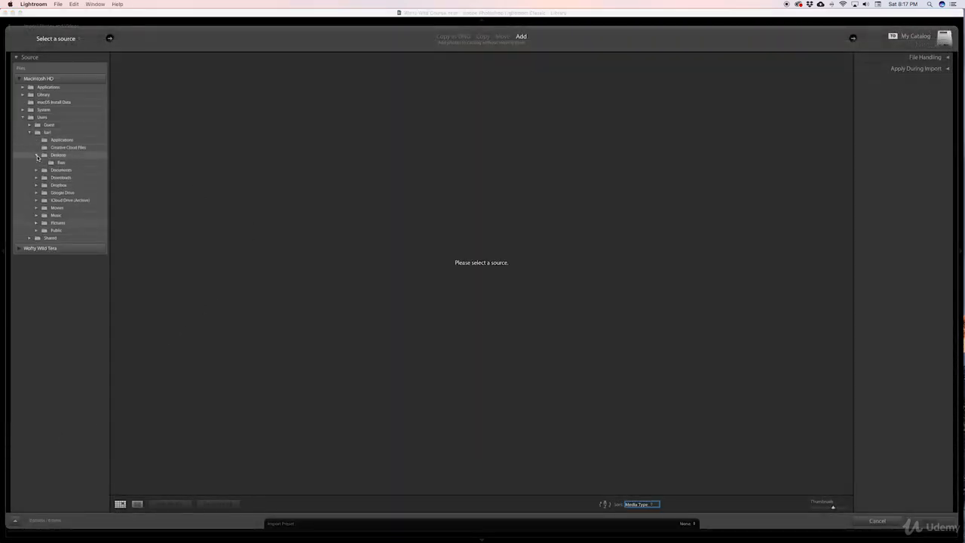
pyautogui.click(54, 163)
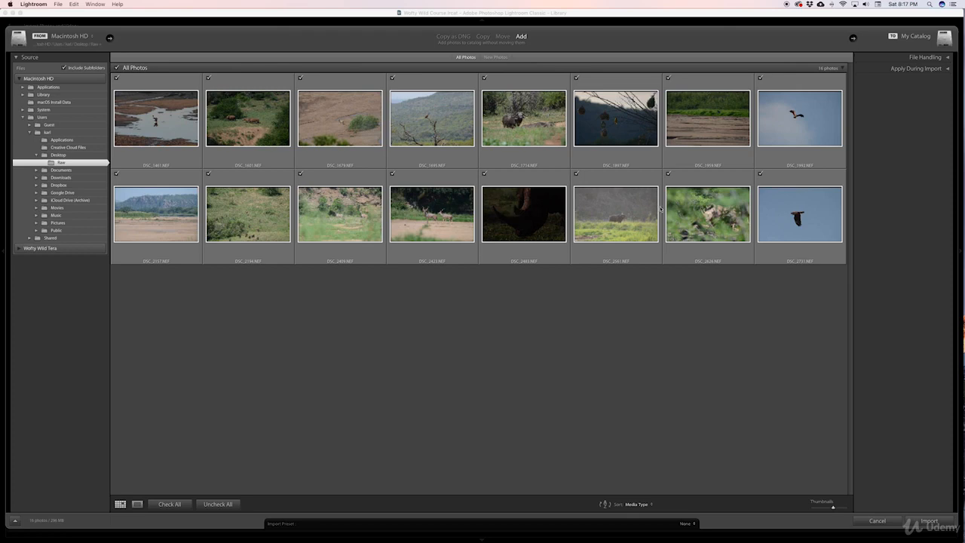
pyautogui.click(929, 522)
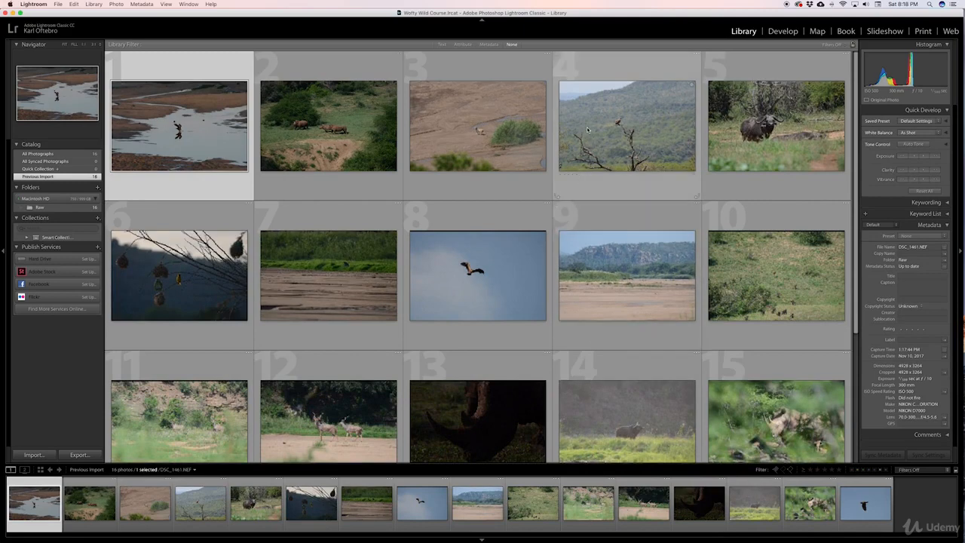
# - Crop DSC_1461.NEF in the Develop module to mostly water, with the bird and its reflection in the upper-left part of the image
pyautogui.click(781, 33)
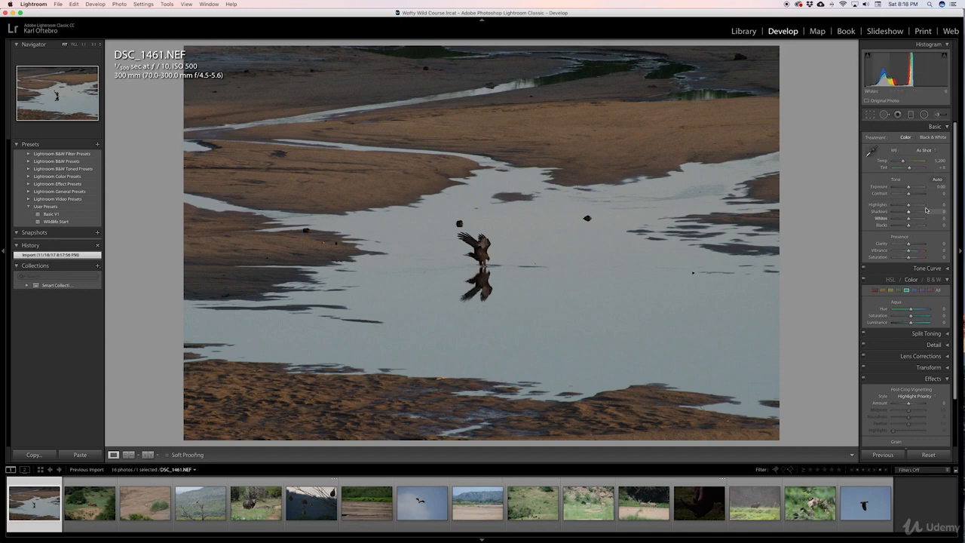
pyautogui.click(871, 115)
pyautogui.press('r')
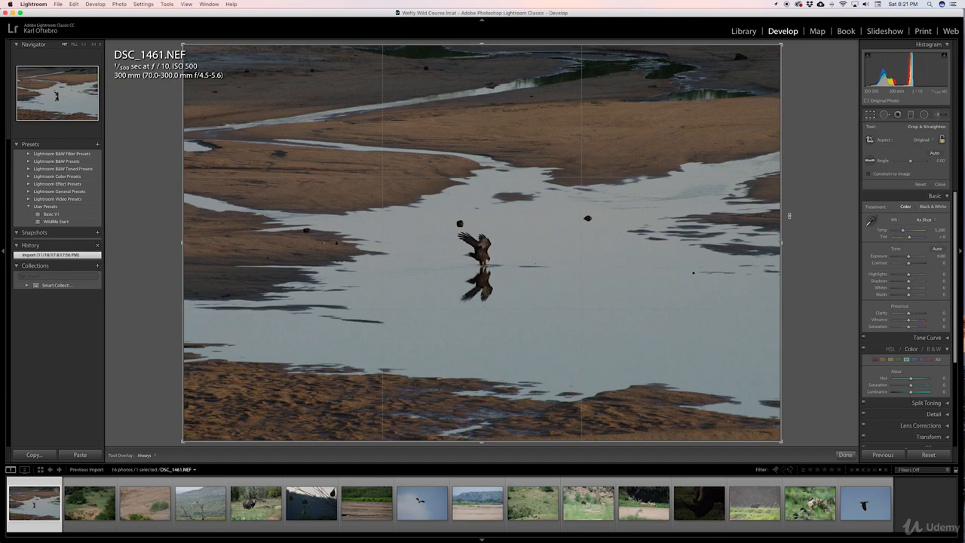
pyautogui.click(871, 116)
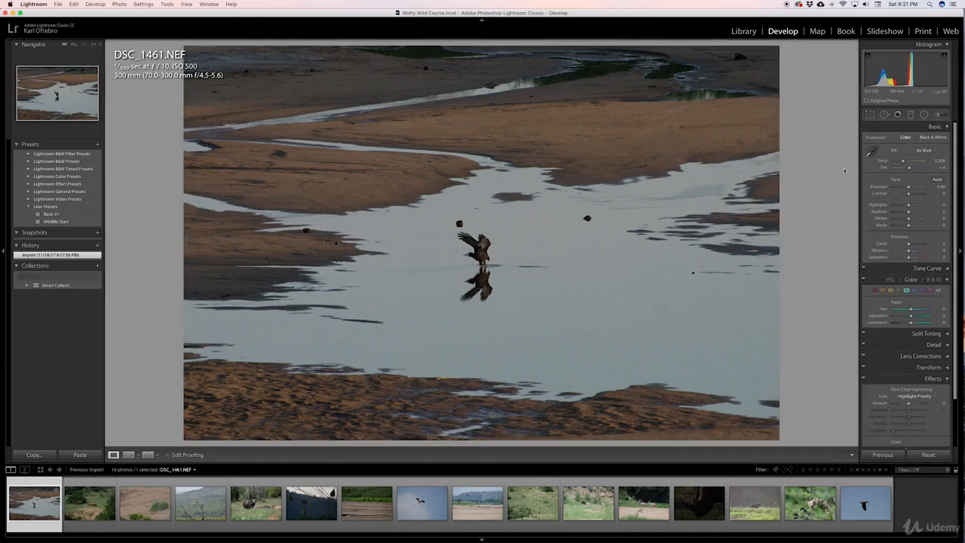
pyautogui.click(871, 116)
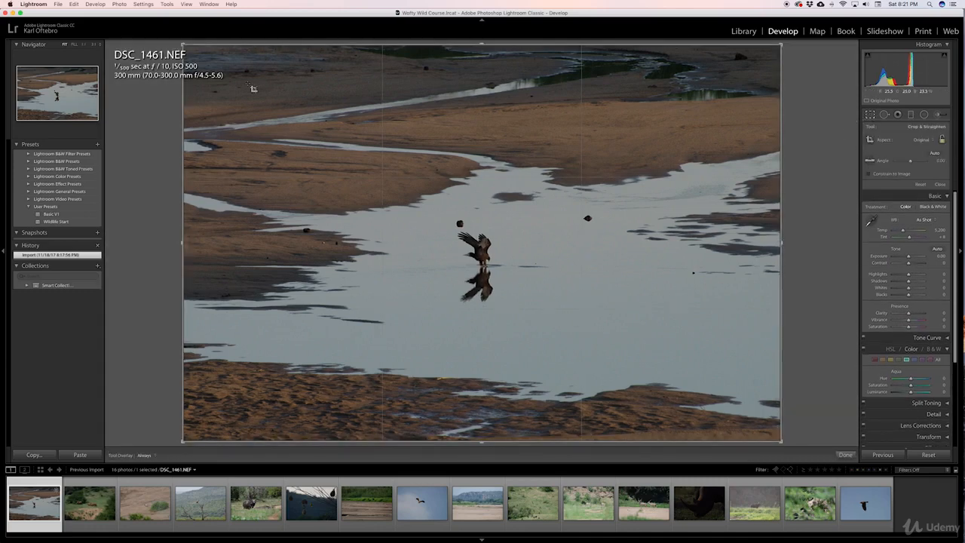
pyautogui.moveTo(183, 45); pyautogui.dragTo(264, 107)
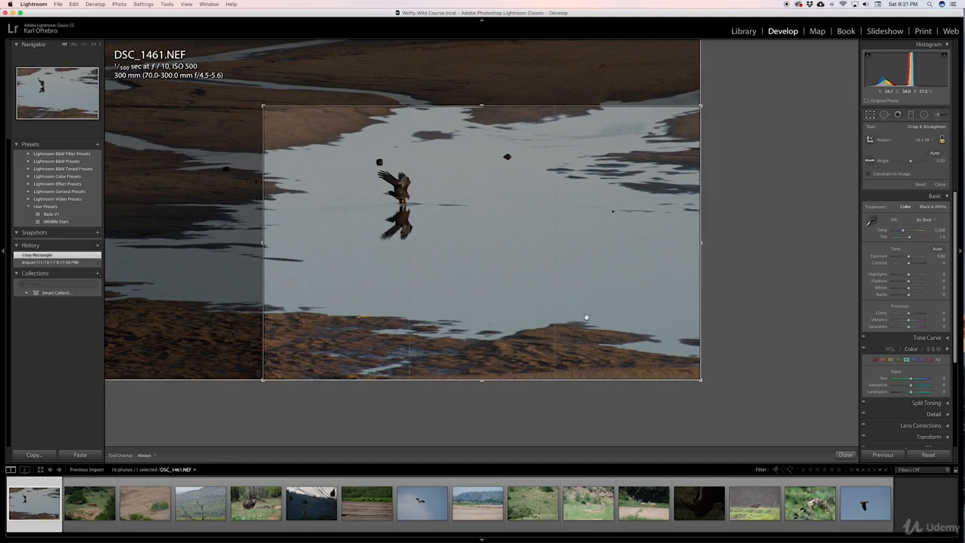
pyautogui.moveTo(702, 381); pyautogui.dragTo(666, 343)
pyautogui.moveTo(517, 263); pyautogui.dragTo(507, 243)
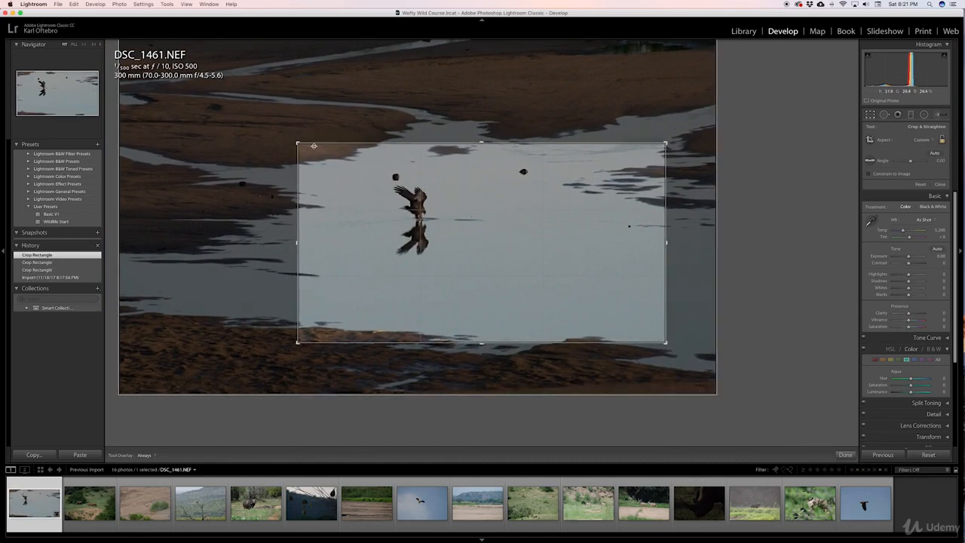
pyautogui.click(845, 455)
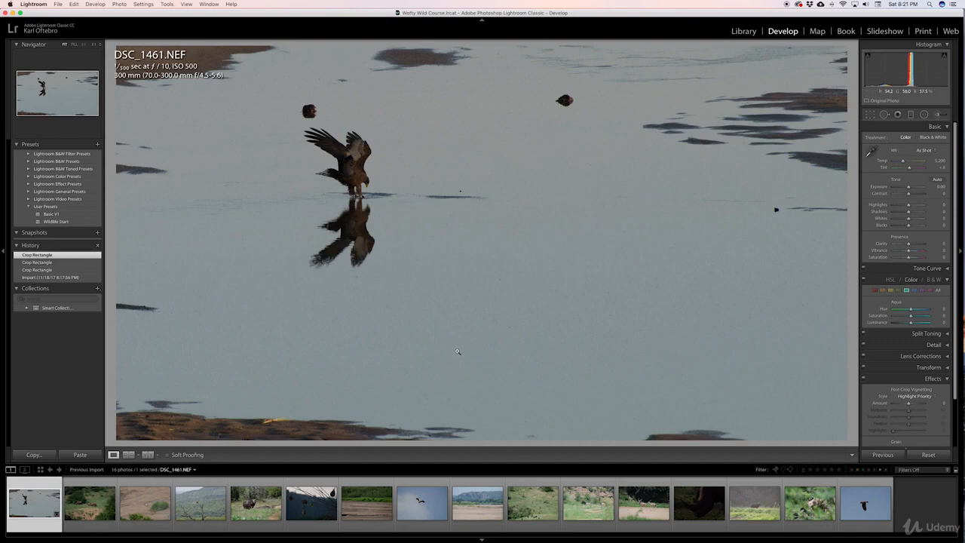
# - Crop DSC_1601.NEF tightly around the three rhinos, placing them in the upper half with the bare earth bank below
pyautogui.click(89, 507)
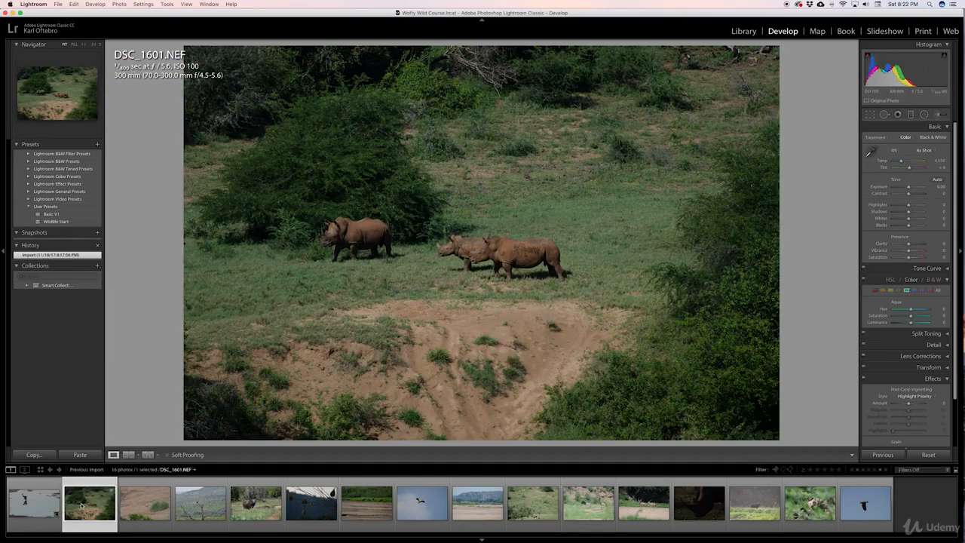
pyautogui.press('Left')
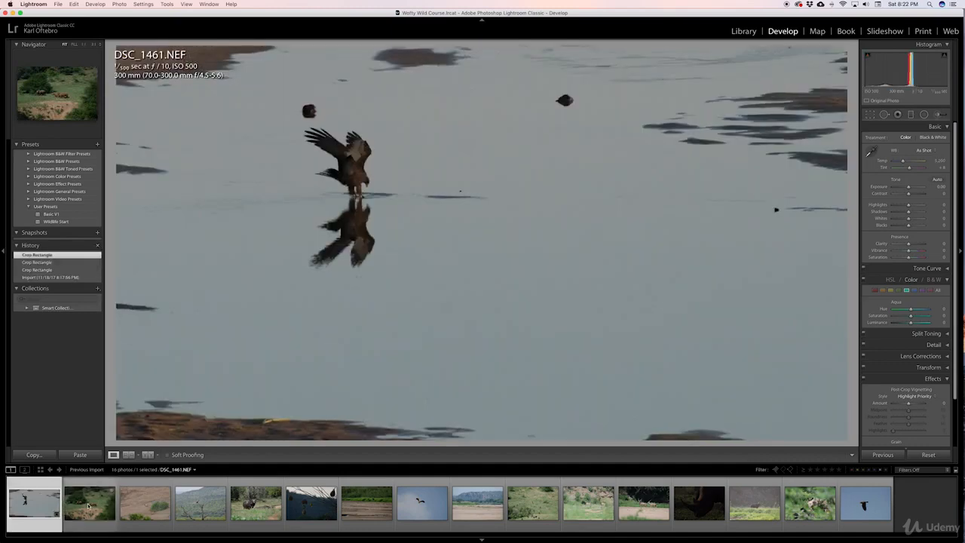
pyautogui.click(88, 508)
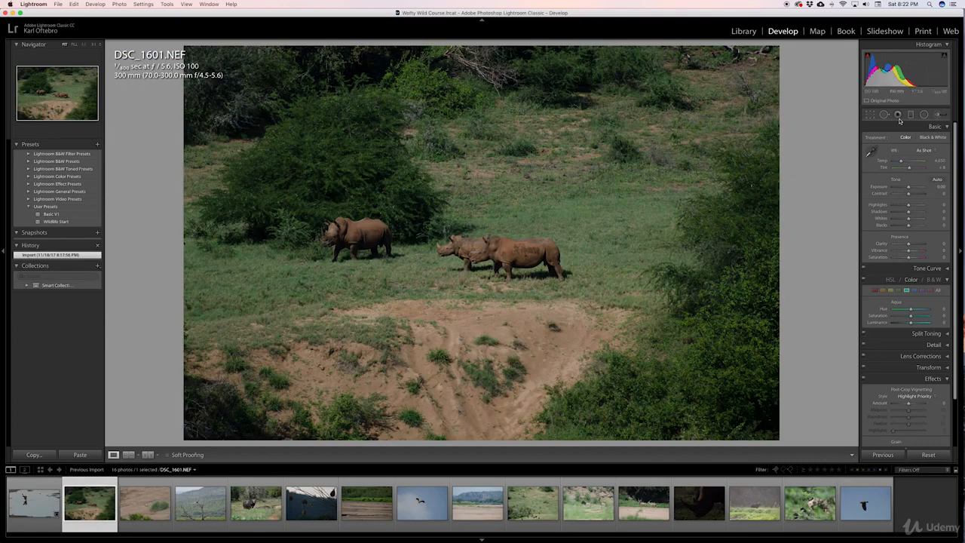
pyautogui.click(870, 114)
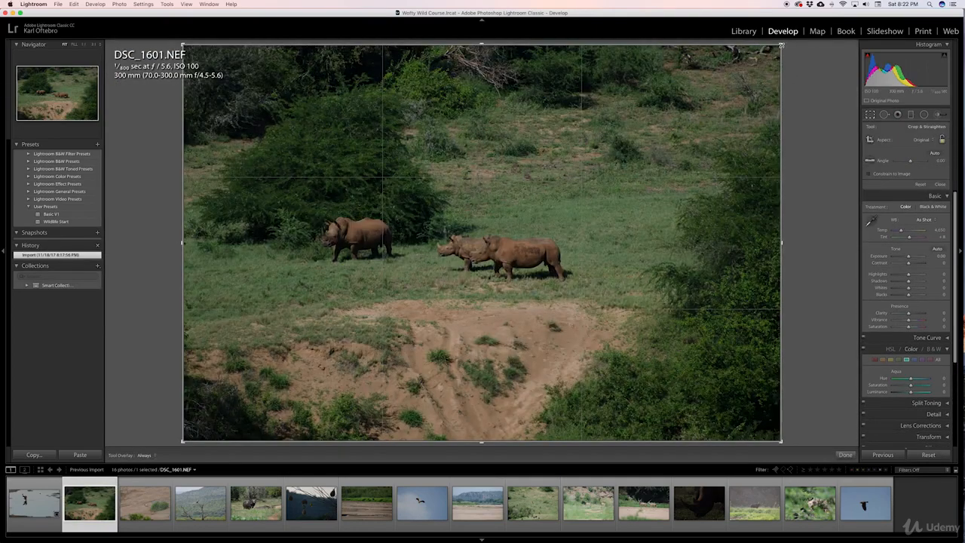
pyautogui.moveTo(781, 45); pyautogui.dragTo(726, 95)
pyautogui.press('super+alt+r')
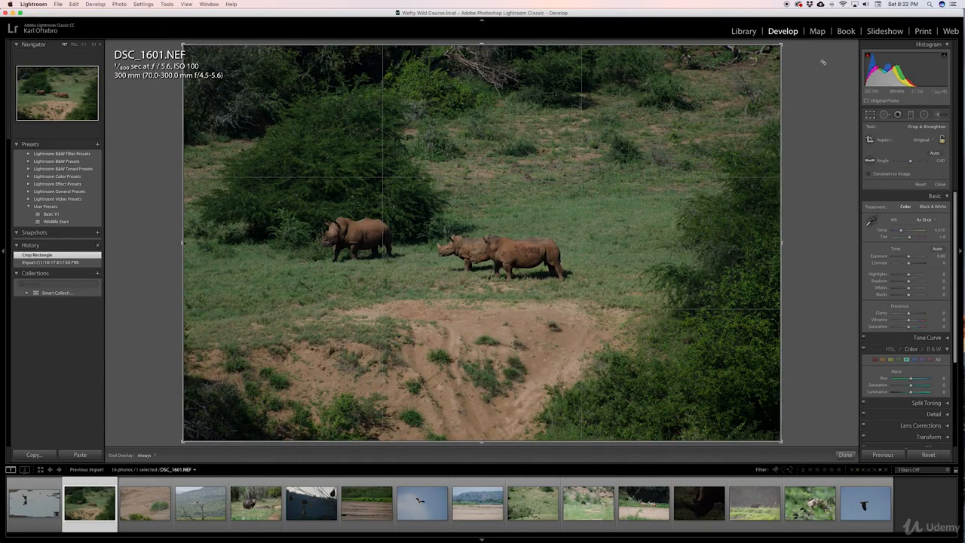
pyautogui.moveTo(780, 45); pyautogui.dragTo(718, 99)
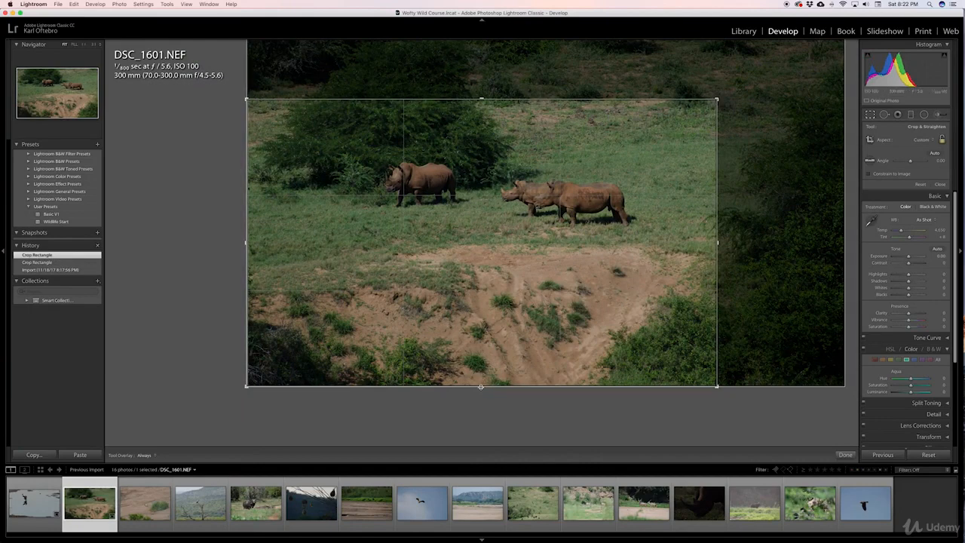
pyautogui.moveTo(481, 387); pyautogui.dragTo(482, 362)
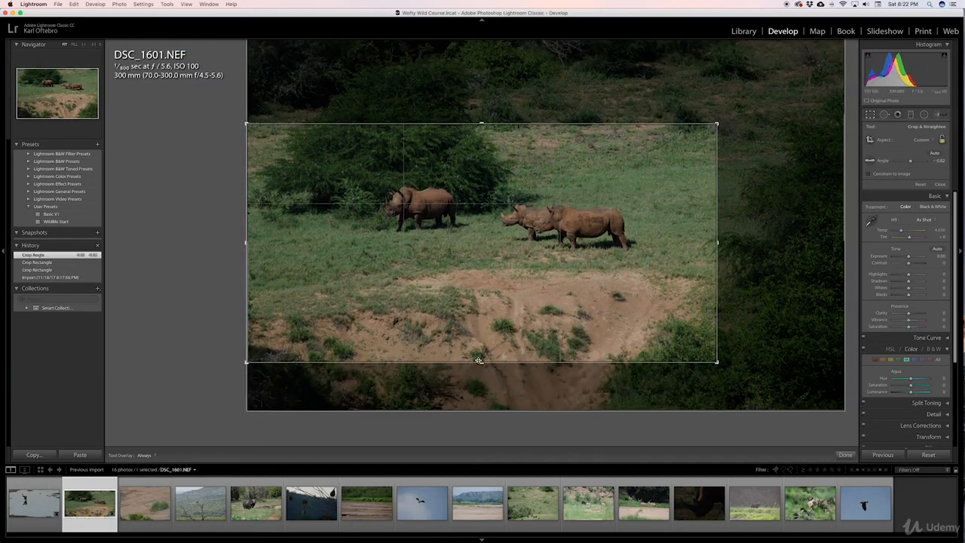
pyautogui.moveTo(246, 242); pyautogui.dragTo(279, 241)
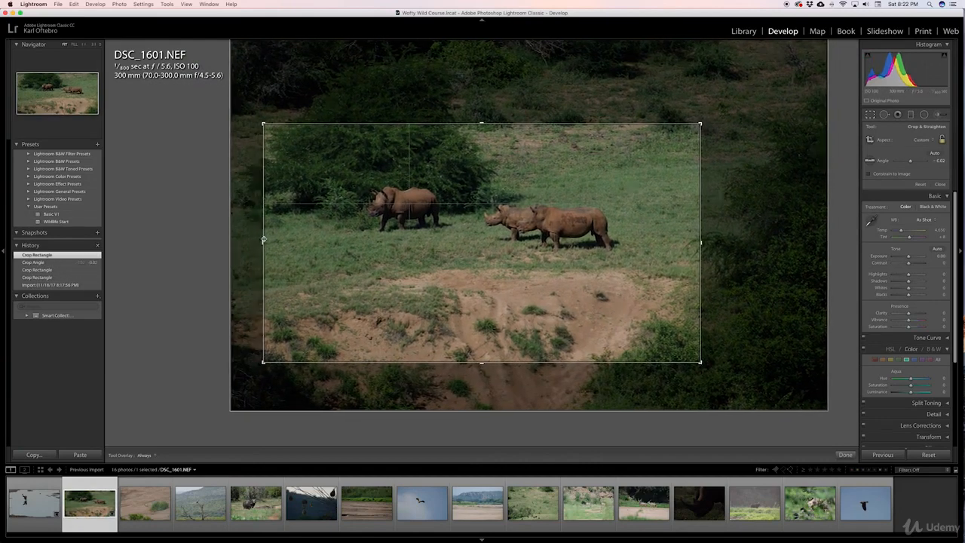
pyautogui.moveTo(700, 237); pyautogui.dragTo(688, 238)
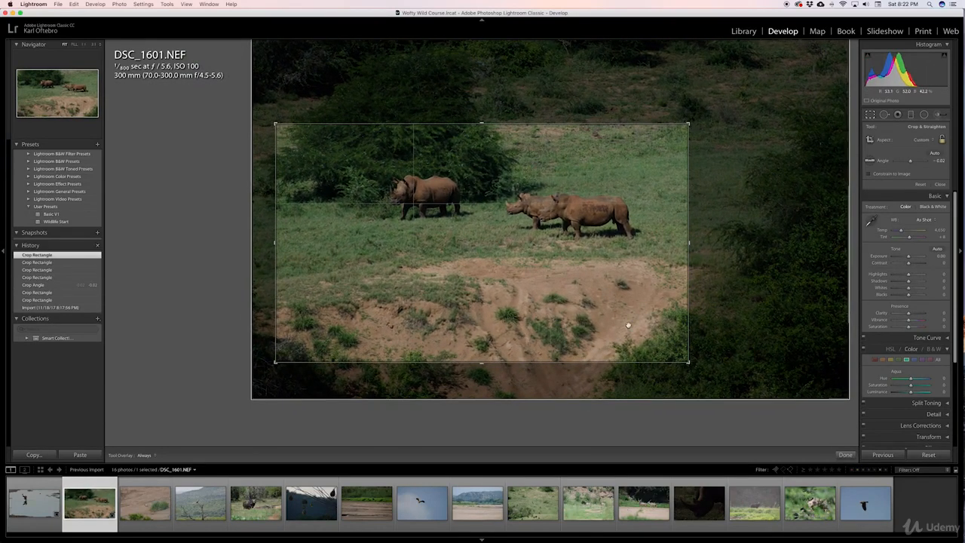
pyautogui.click(845, 455)
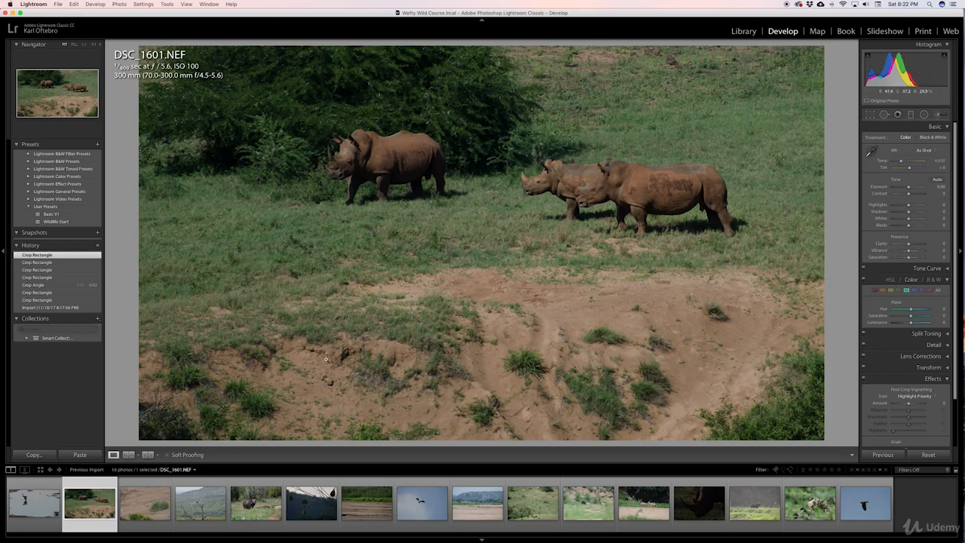
# - Crop DSC_1679.NEF so the lioness stands in the upper-right third, trimming the upper sand, most of the bush and the lower foliage
pyautogui.press('Right')
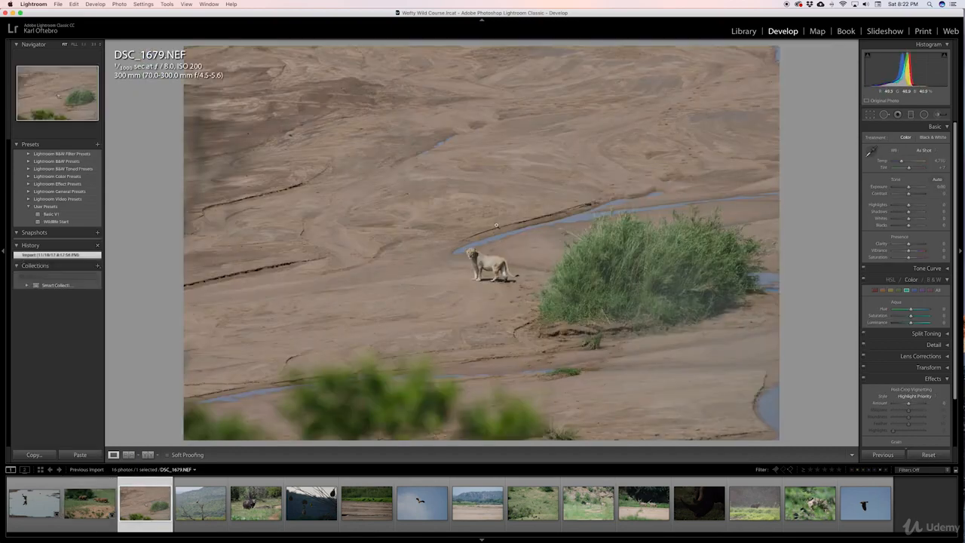
pyautogui.click(870, 114)
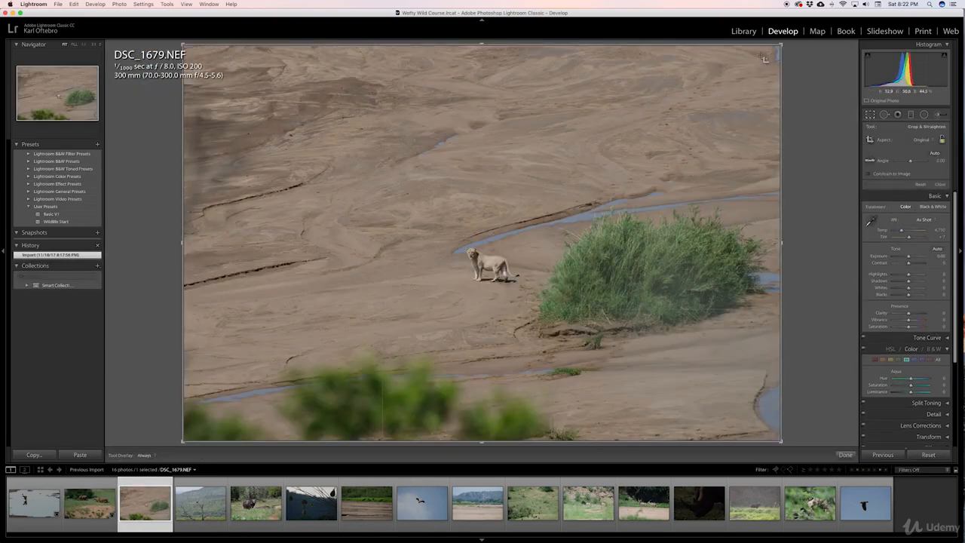
pyautogui.moveTo(779, 47); pyautogui.dragTo(713, 111)
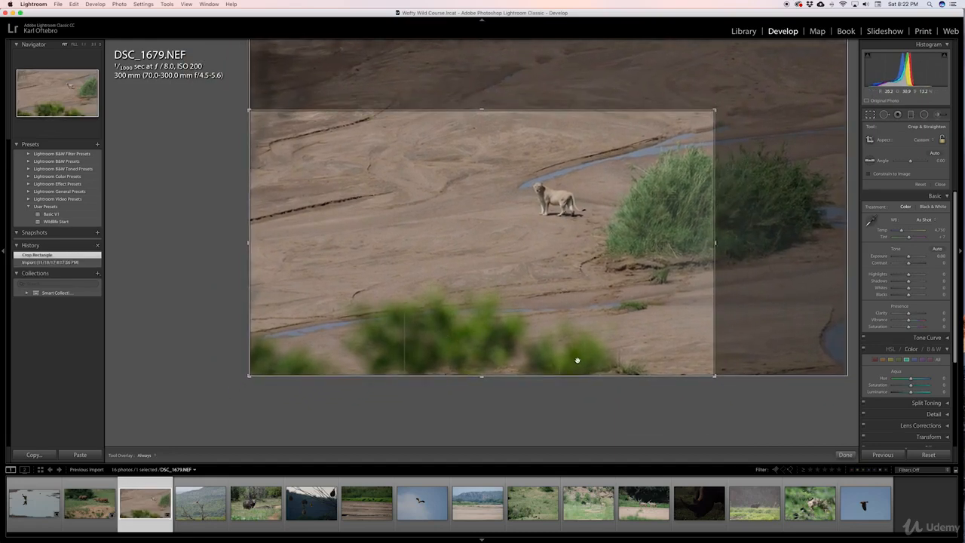
pyautogui.moveTo(250, 243); pyautogui.dragTo(292, 243)
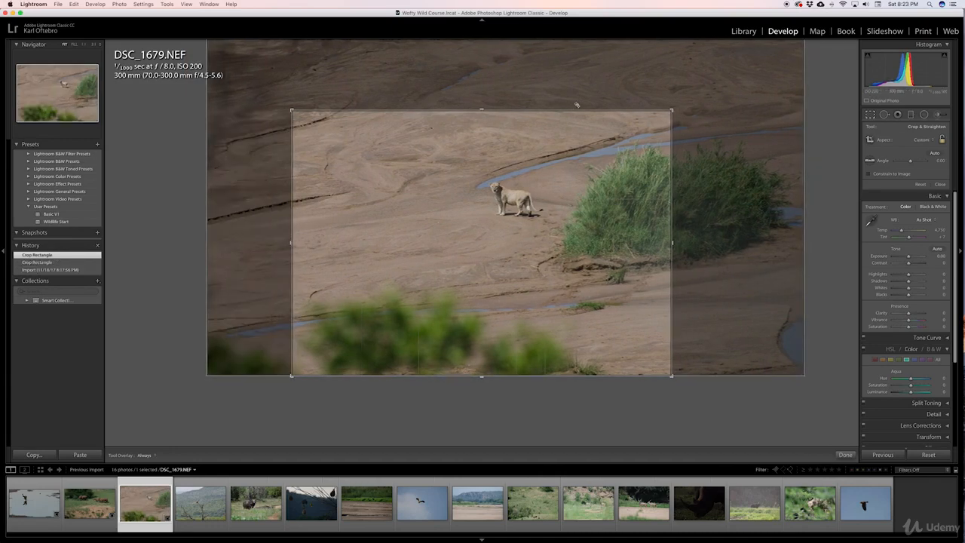
pyautogui.moveTo(671, 242); pyautogui.dragTo(654, 242)
pyautogui.moveTo(482, 111); pyautogui.dragTo(483, 130)
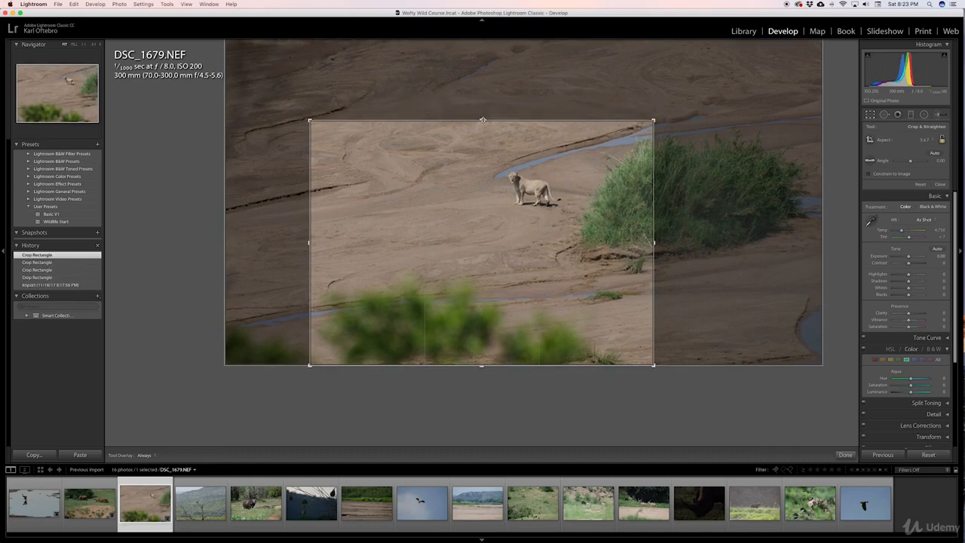
pyautogui.moveTo(483, 367); pyautogui.dragTo(483, 352)
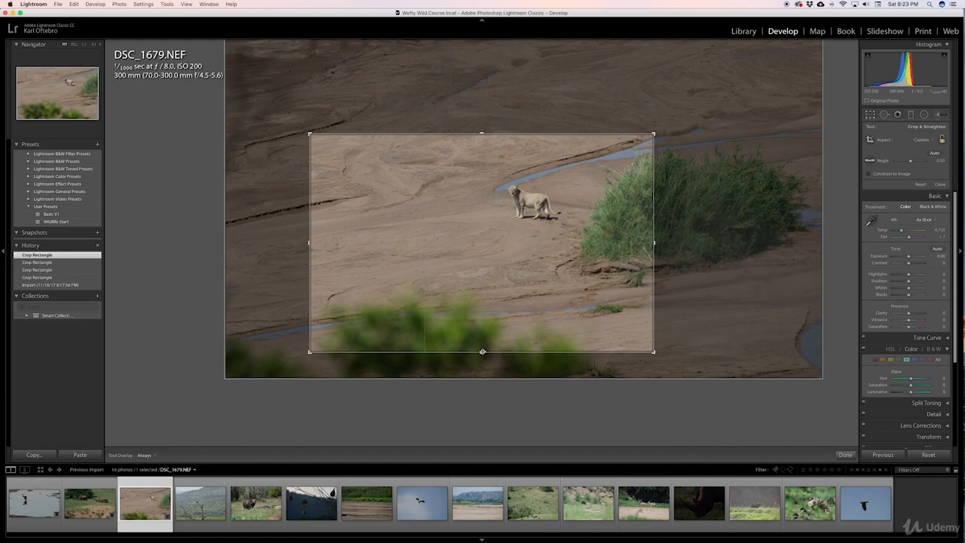
pyautogui.moveTo(488, 296); pyautogui.dragTo(512, 308)
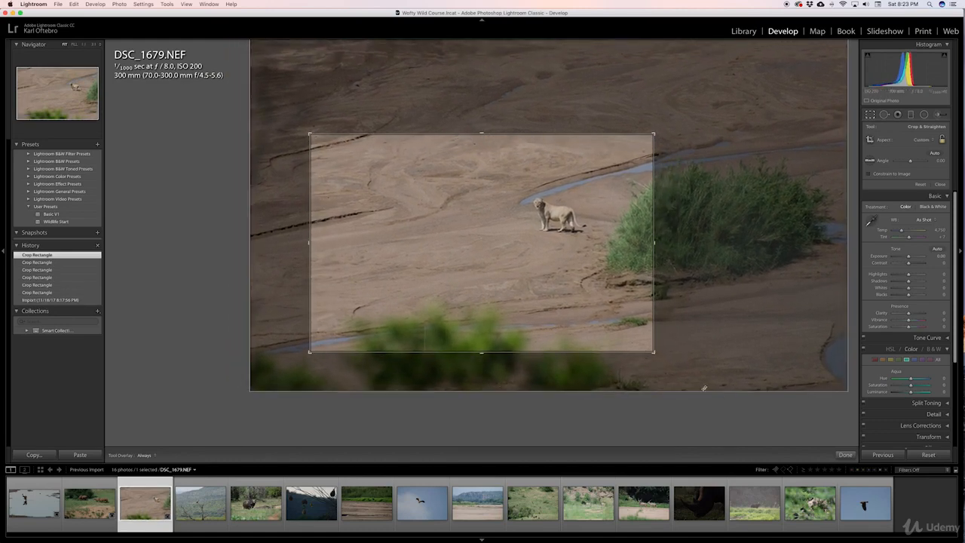
pyautogui.click(846, 456)
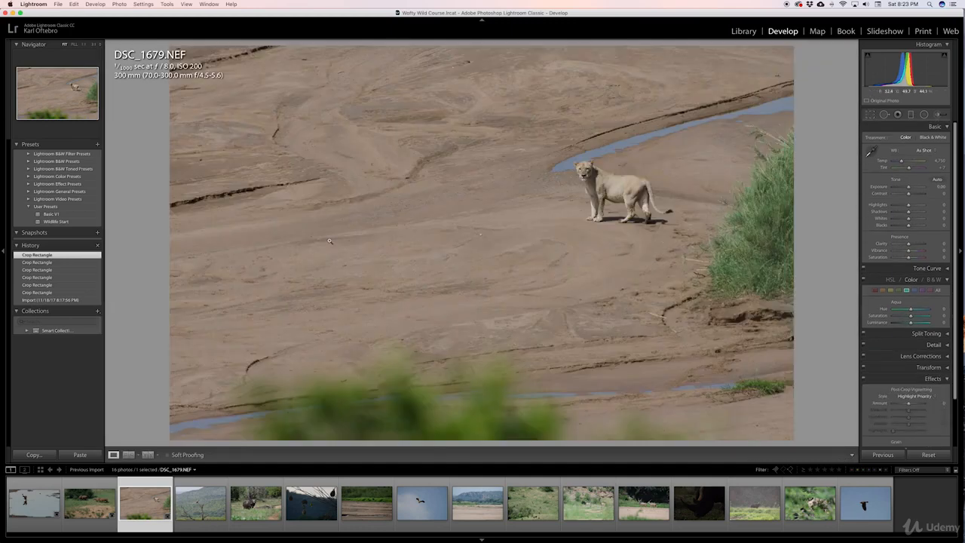
# - Review the three cropped photos and flip the lioness photo DSC_1679.NEF horizontally
pyautogui.press('Left')
pyautogui.press('Left')
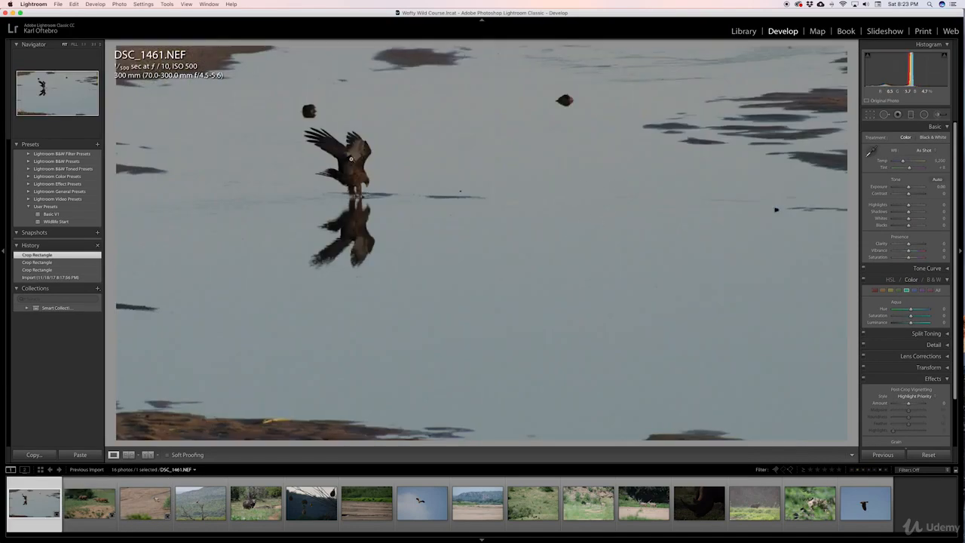
pyautogui.press('Right')
pyautogui.press('Right')
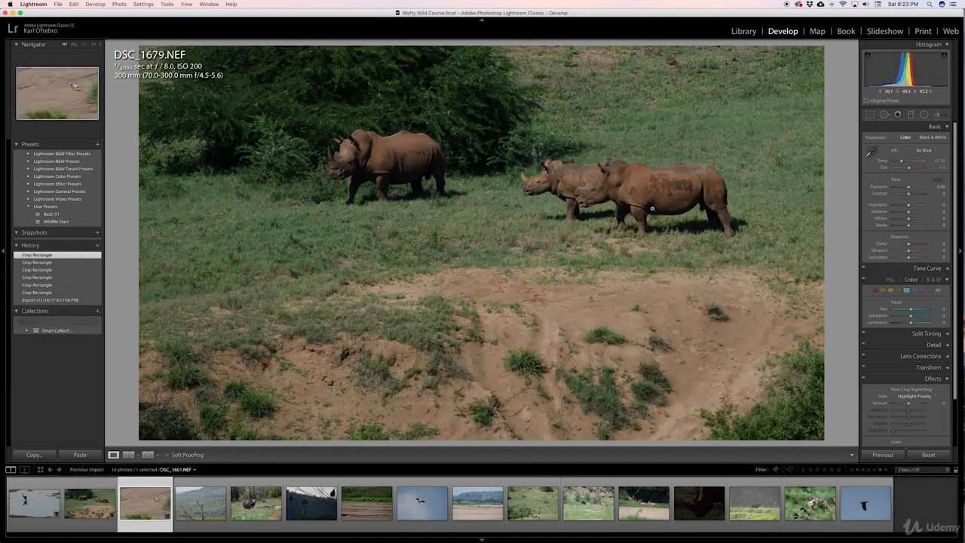
pyautogui.click(123, 4)
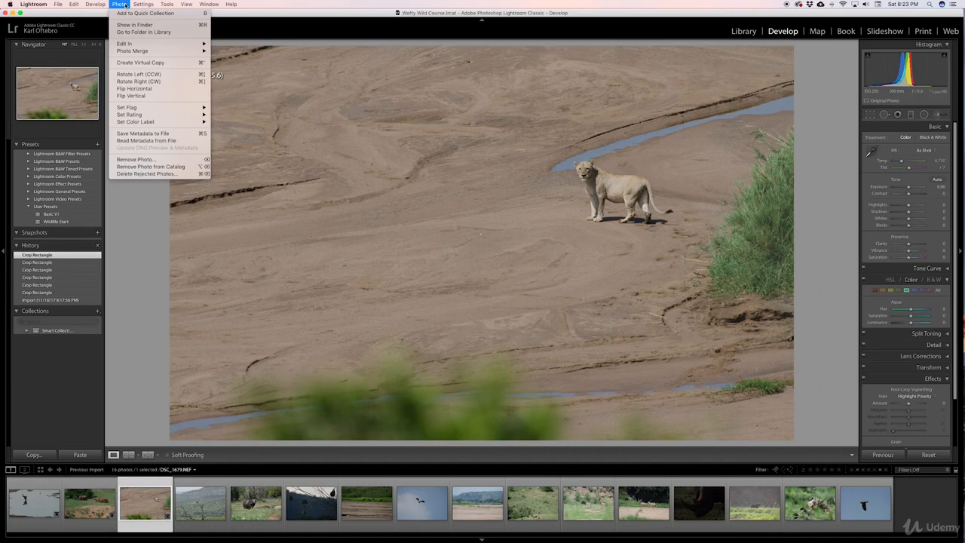
pyautogui.click(135, 89)
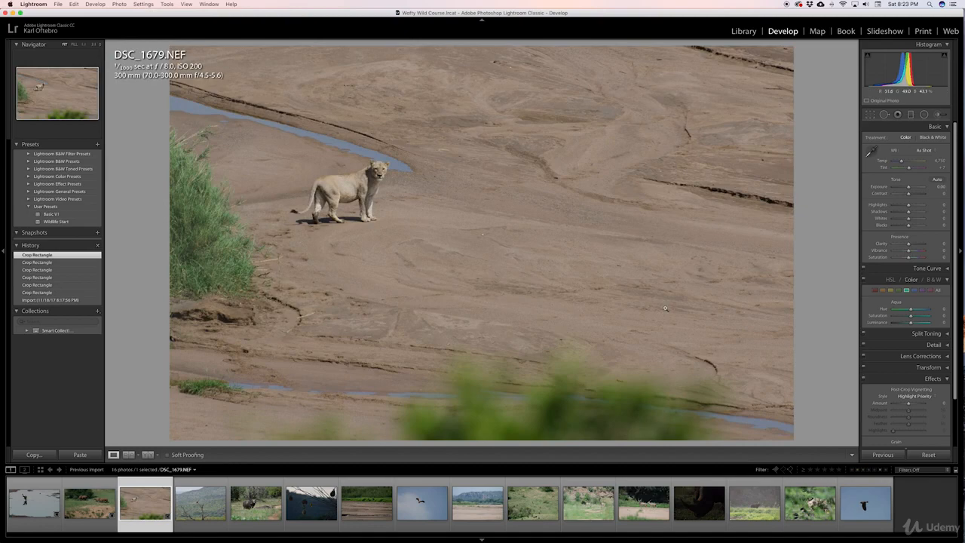
# - Crop DSC_1695.NEF to the green hillside, excluding the sky and lower-left dead branches, with the perched vulture in the left third
pyautogui.press('Right')
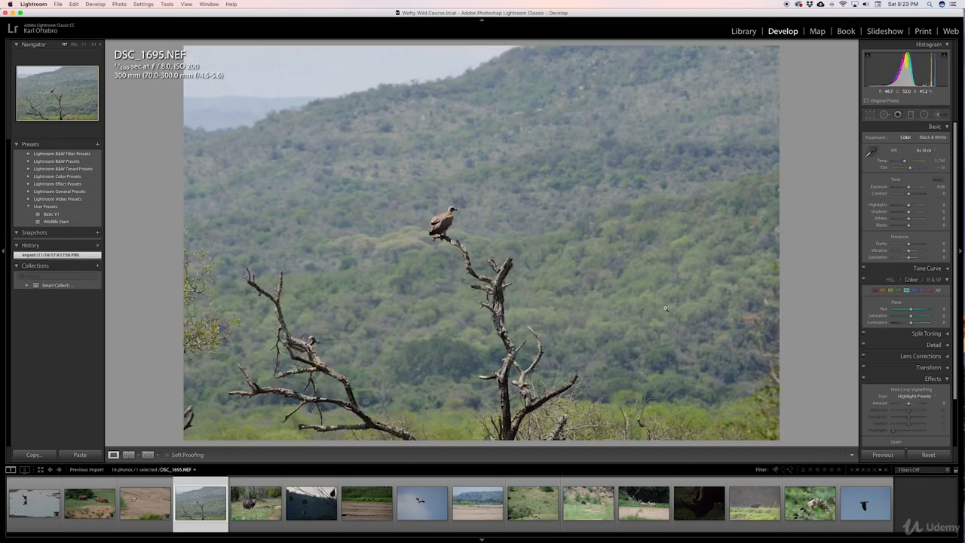
pyautogui.click(872, 115)
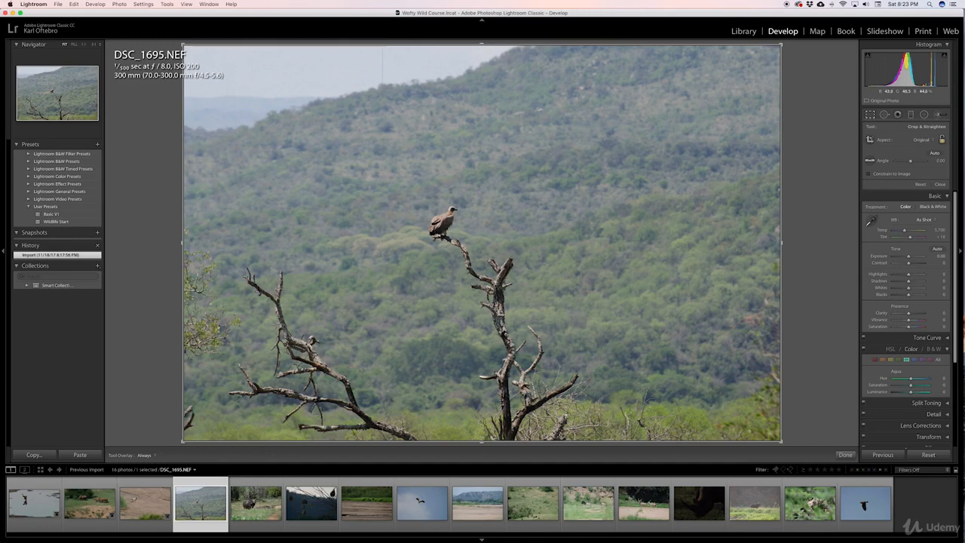
pyautogui.moveTo(486, 440); pyautogui.dragTo(487, 384)
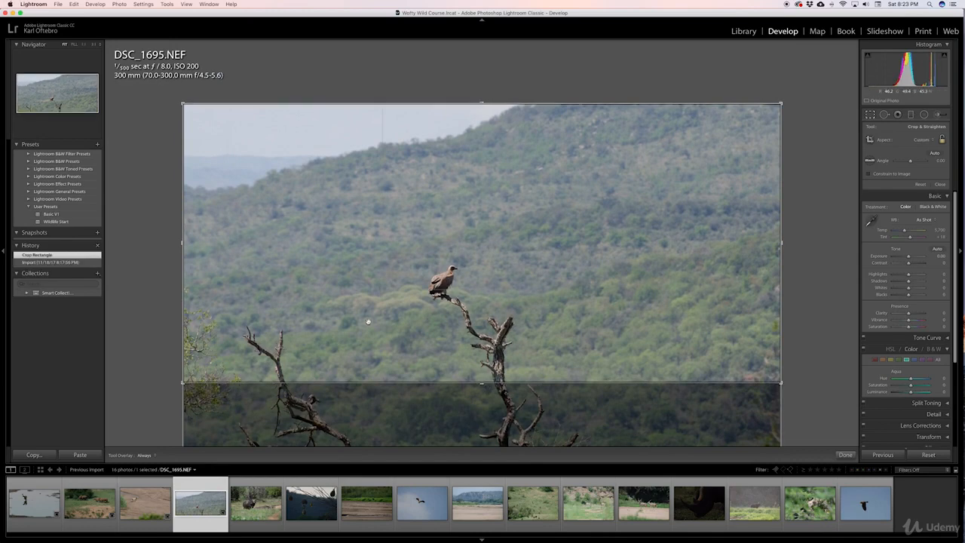
pyautogui.moveTo(181, 101); pyautogui.dragTo(269, 139)
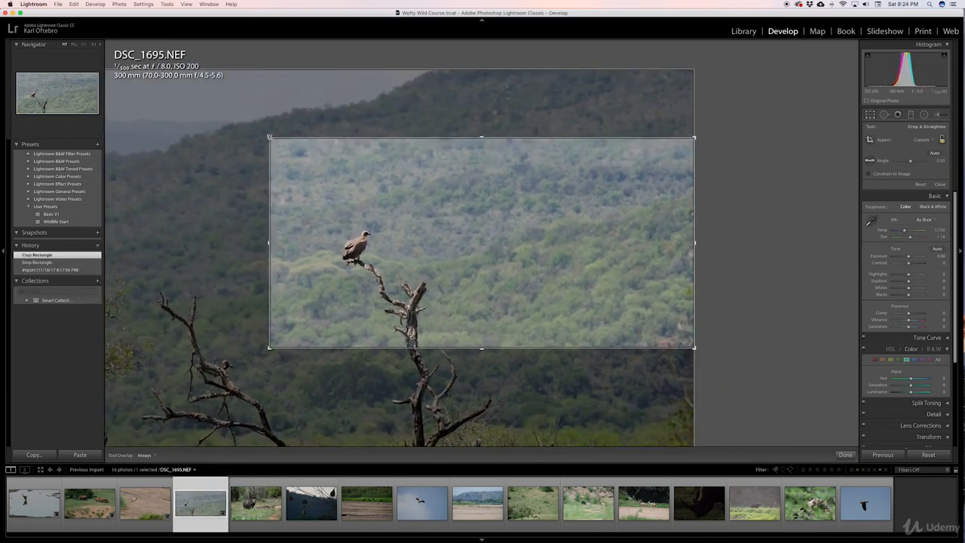
pyautogui.moveTo(269, 349)
pyautogui.mouseDown()
pyautogui.moveTo(231, 422)
pyautogui.moveTo(278, 338)
pyautogui.moveTo(230, 386)
pyautogui.moveTo(280, 345)
pyautogui.mouseUp()
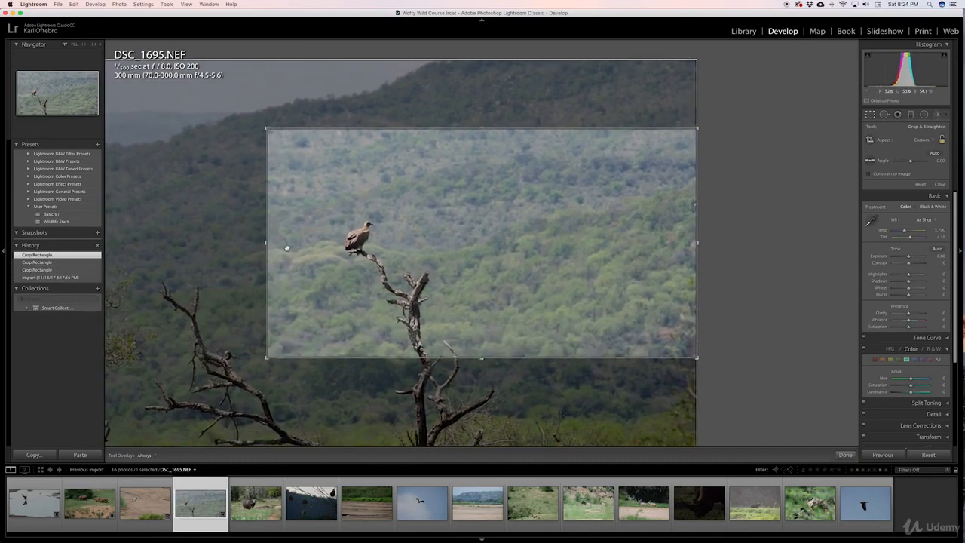
pyautogui.moveTo(266, 242)
pyautogui.mouseDown()
pyautogui.moveTo(299, 242)
pyautogui.moveTo(252, 242)
pyautogui.moveTo(278, 242)
pyautogui.moveTo(263, 242)
pyautogui.mouseUp()
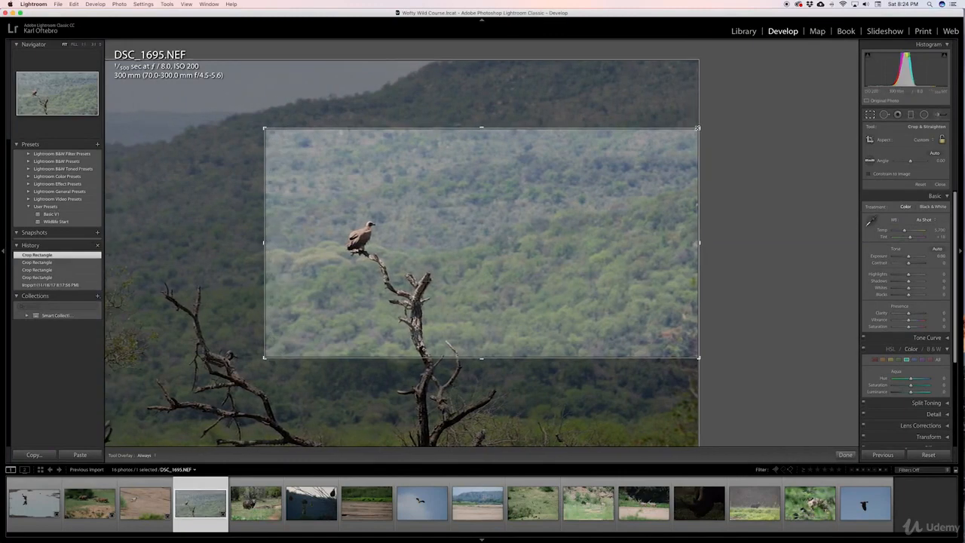
# - Tighten the crop of DSC_1695.NEF closely around the vulture and the upper end of its branch, and apply it
pyautogui.moveTo(698, 128); pyautogui.dragTo(642, 150)
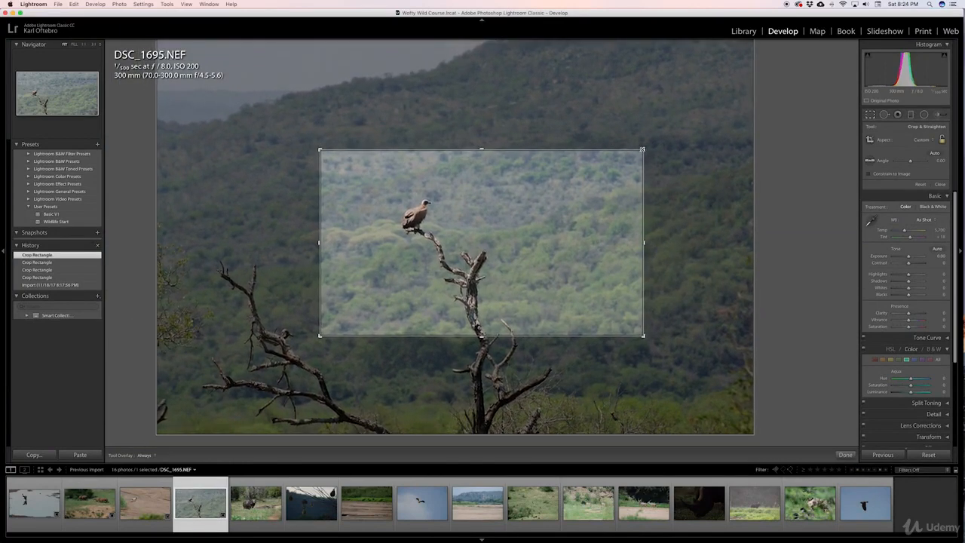
pyautogui.moveTo(508, 220); pyautogui.dragTo(508, 286)
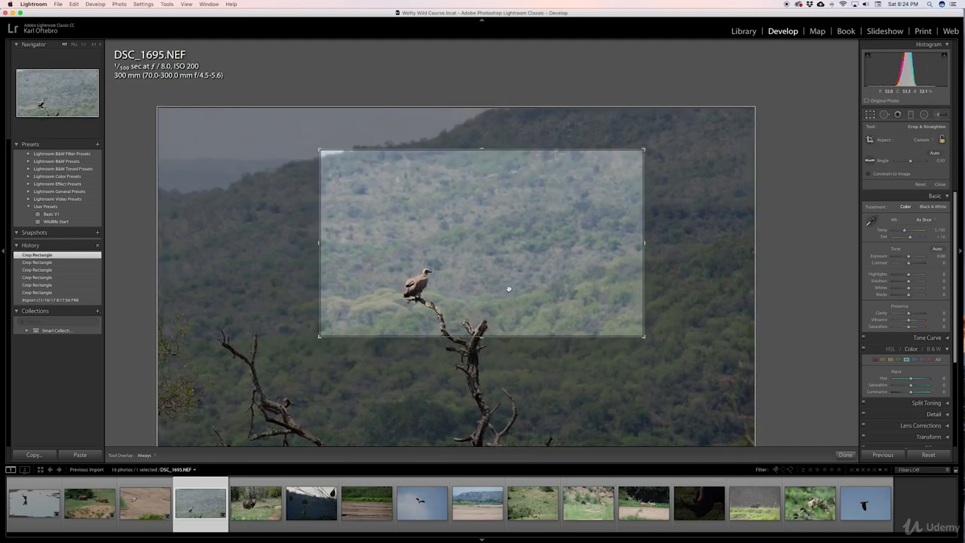
pyautogui.moveTo(320, 150); pyautogui.dragTo(332, 163)
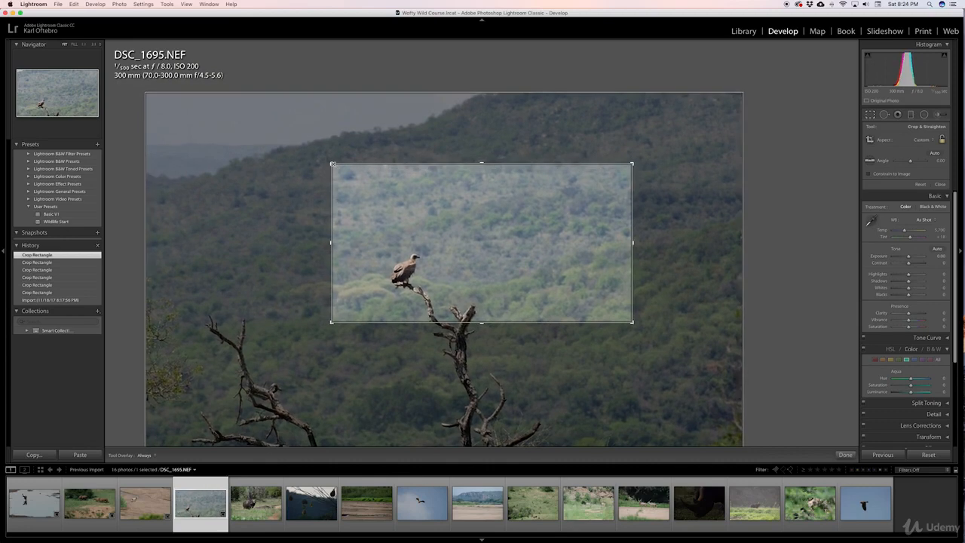
pyautogui.moveTo(634, 242); pyautogui.dragTo(572, 244)
pyautogui.moveTo(484, 161); pyautogui.dragTo(483, 192)
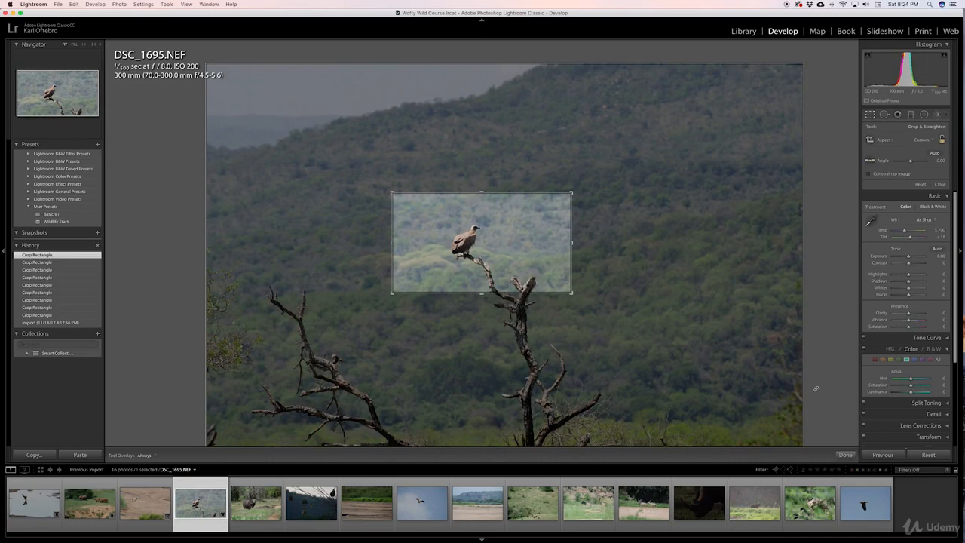
pyautogui.click(846, 455)
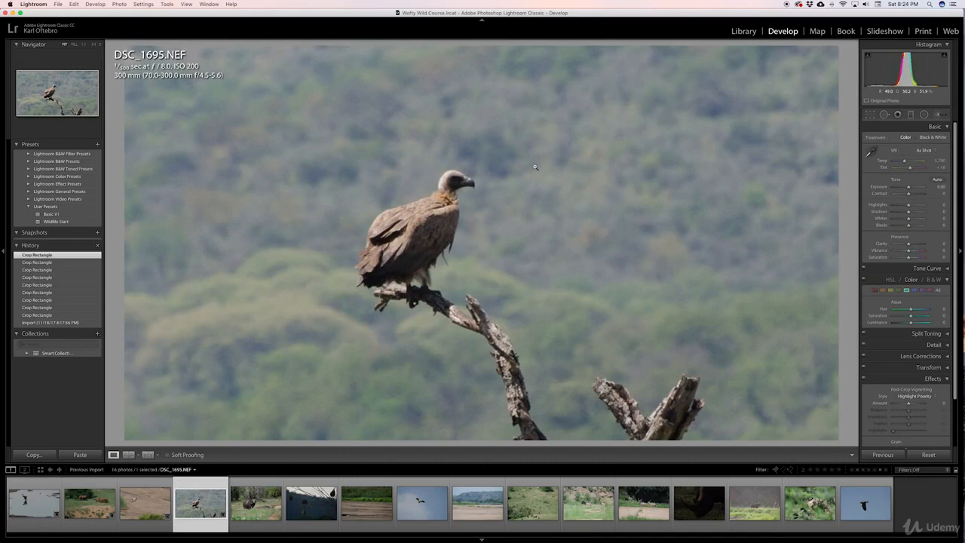
# - Widen the crop of DSC_1695.NEF at a 0.20 angle, with the vulture in the upper-left third and more trunk and hillside included
pyautogui.click(871, 118)
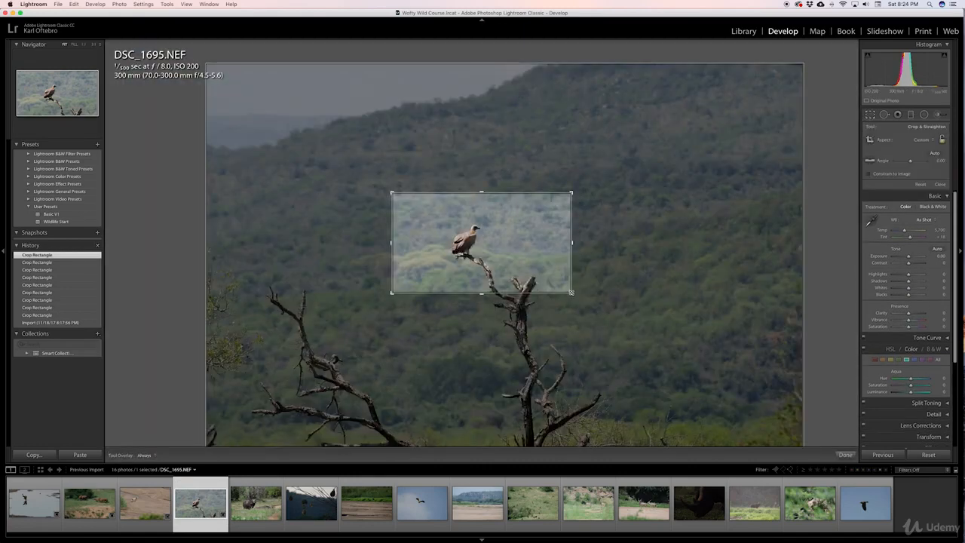
pyautogui.moveTo(571, 293); pyautogui.dragTo(653, 320)
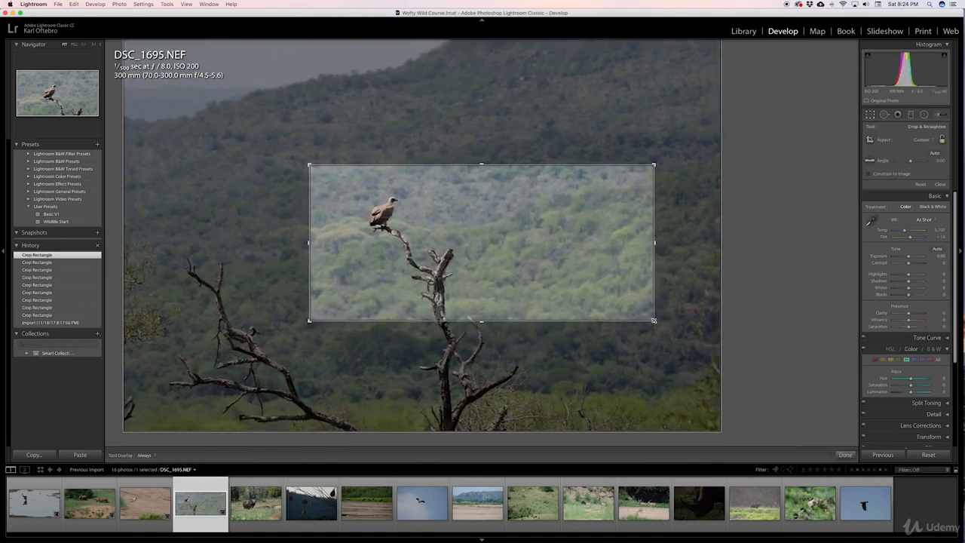
pyautogui.moveTo(547, 295); pyautogui.dragTo(573, 294)
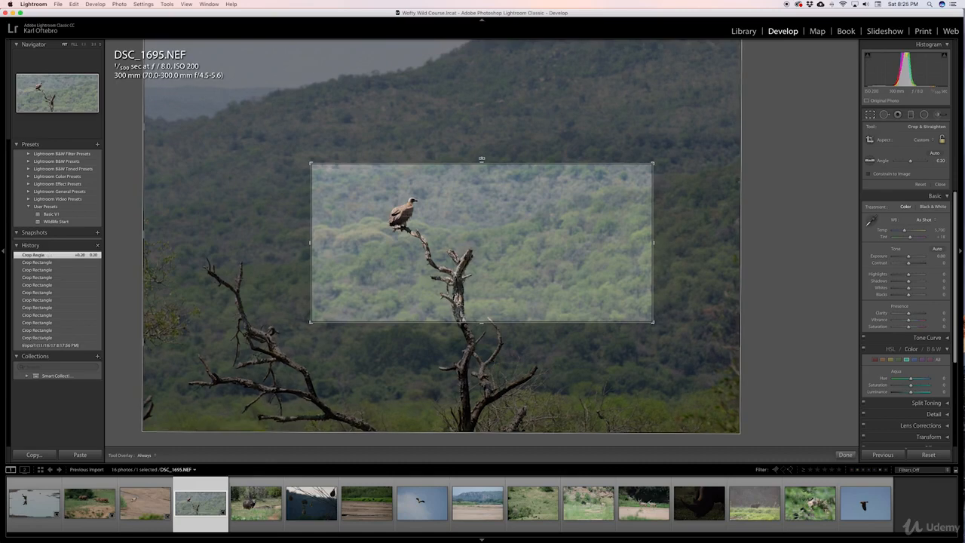
pyautogui.moveTo(483, 163); pyautogui.dragTo(483, 144)
pyautogui.moveTo(493, 190); pyautogui.dragTo(501, 219)
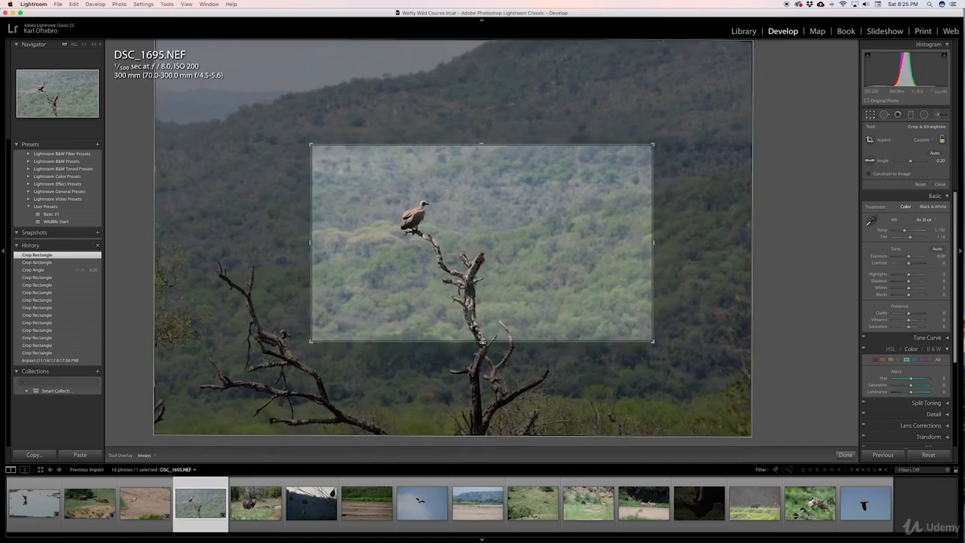
pyautogui.moveTo(483, 341); pyautogui.dragTo(482, 336)
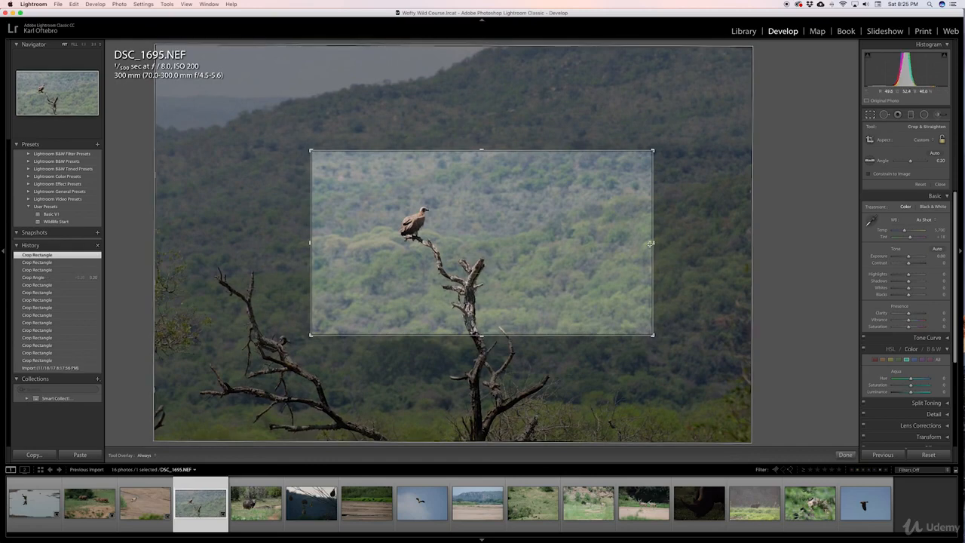
pyautogui.moveTo(653, 242); pyautogui.dragTo(641, 242)
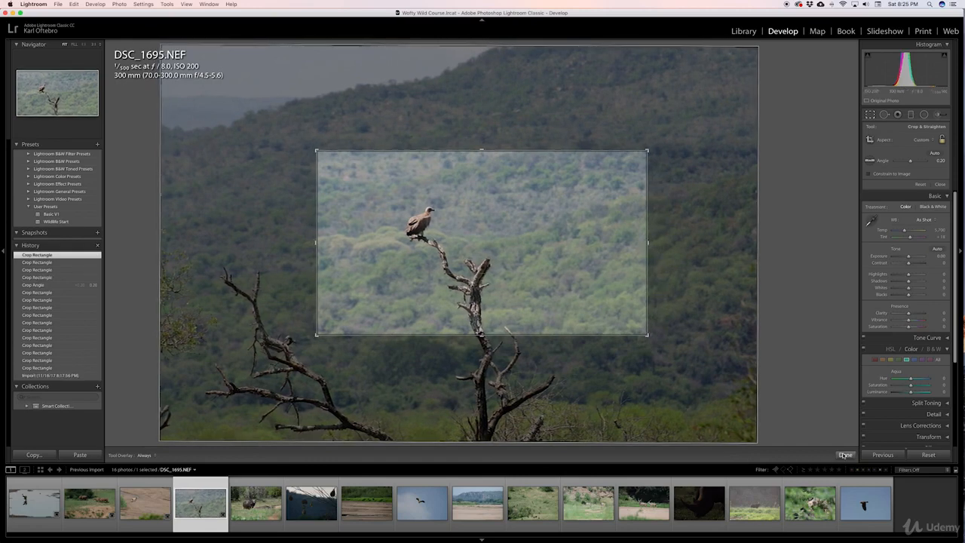
pyautogui.click(844, 455)
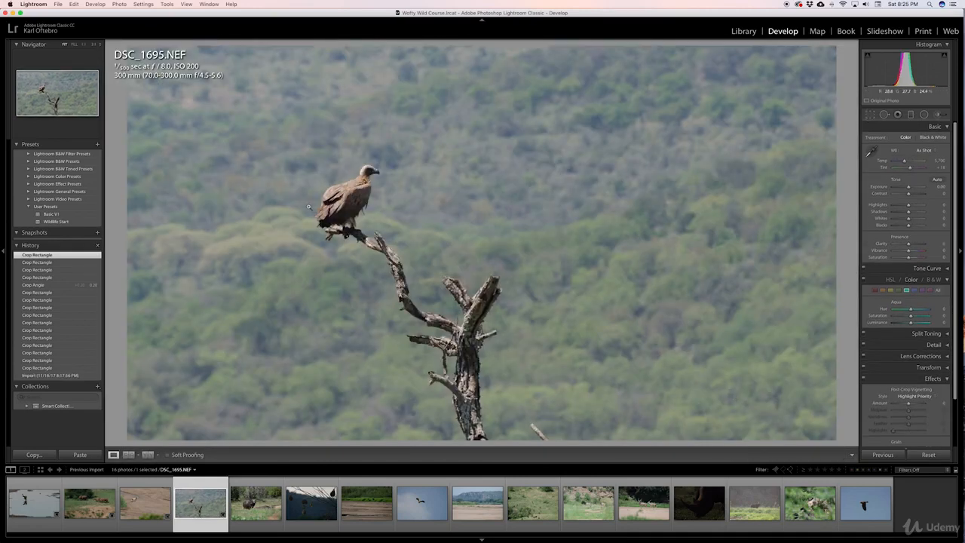